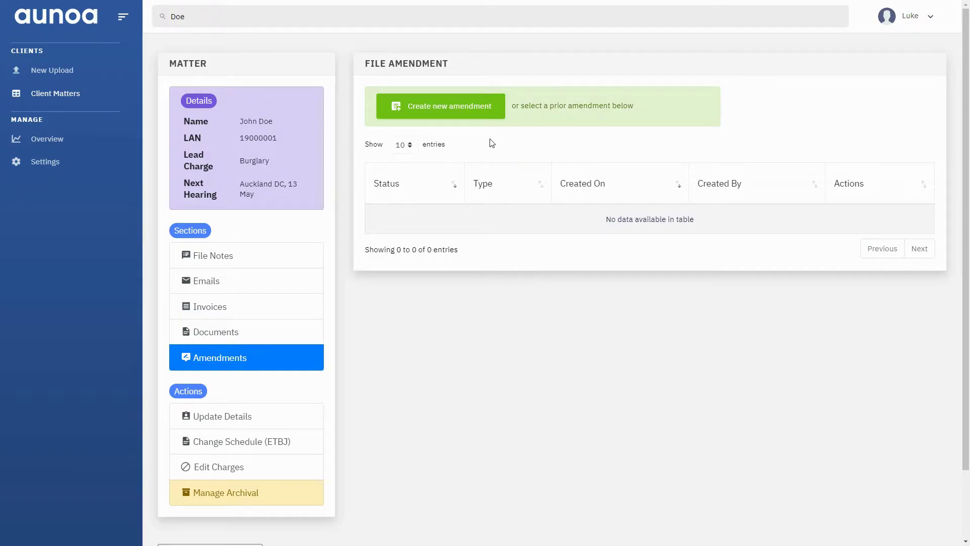
Step: Create a new amendment of the Preparation type for the Jury Trial activity and submit the selection
click(477, 118)
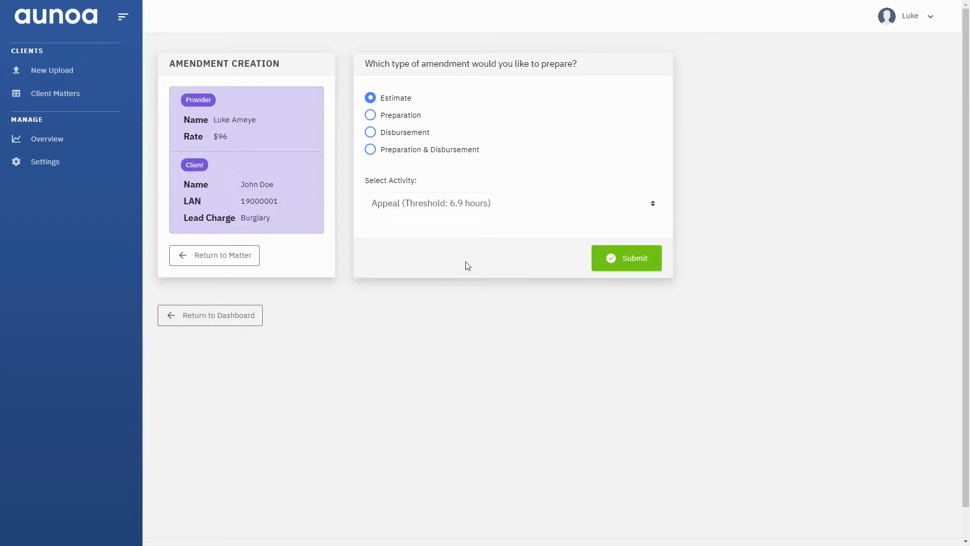
click(372, 121)
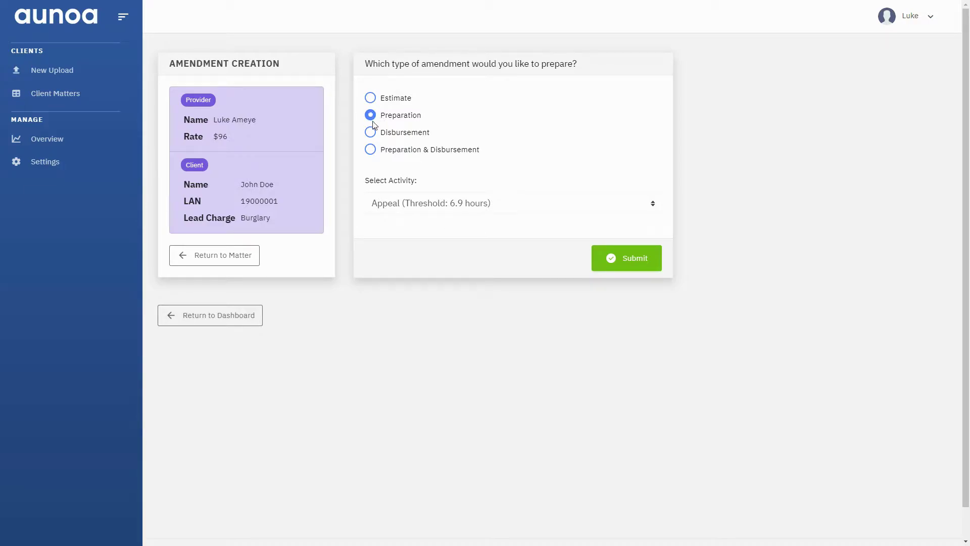
click(430, 209)
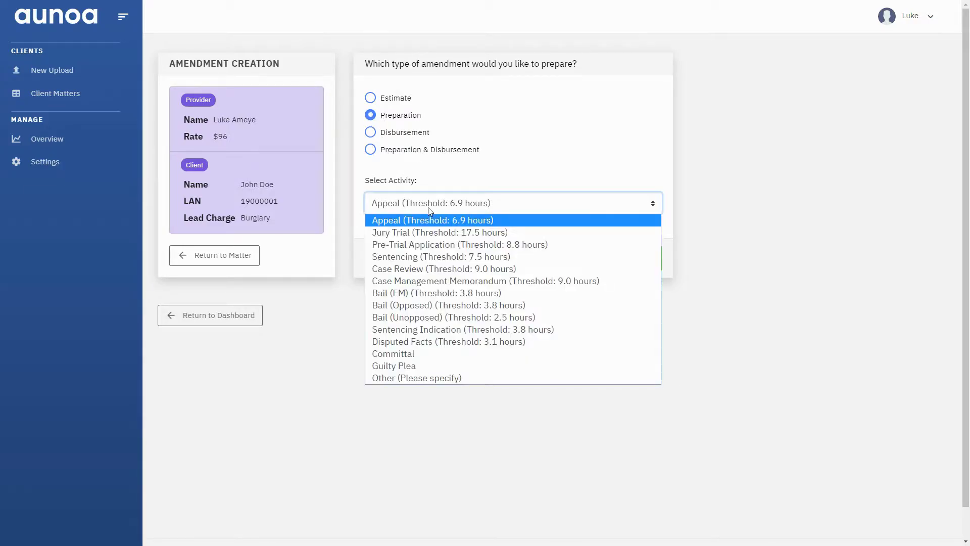
click(616, 236)
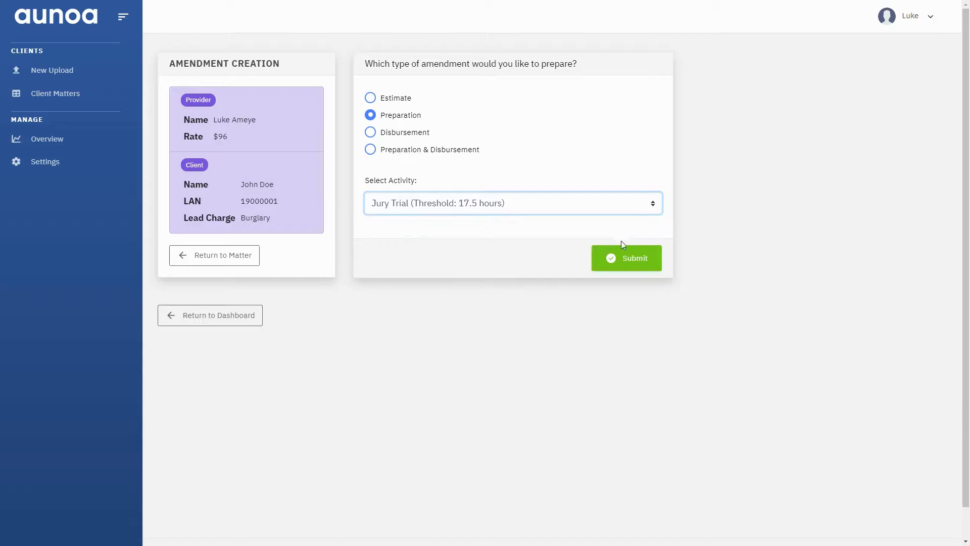
click(628, 253)
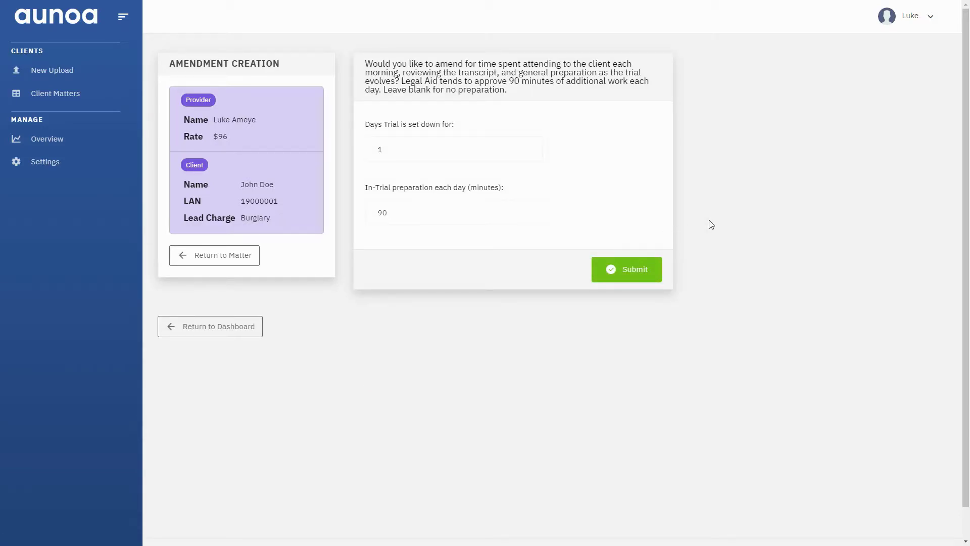
Step: Set the trial length to 3 days and in-trial preparation to 60 minutes per day, and submit
click(438, 145)
key(Tab)
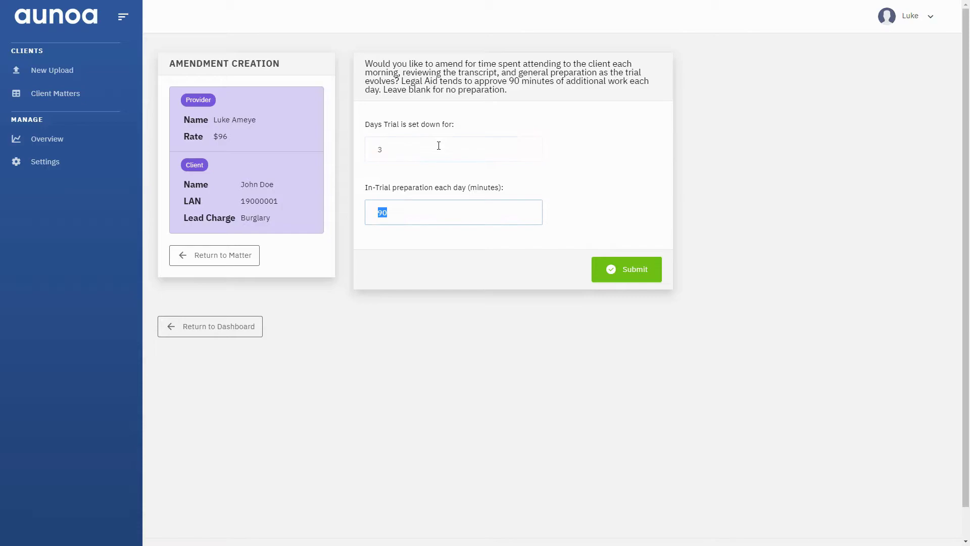
text(60)
click(720, 226)
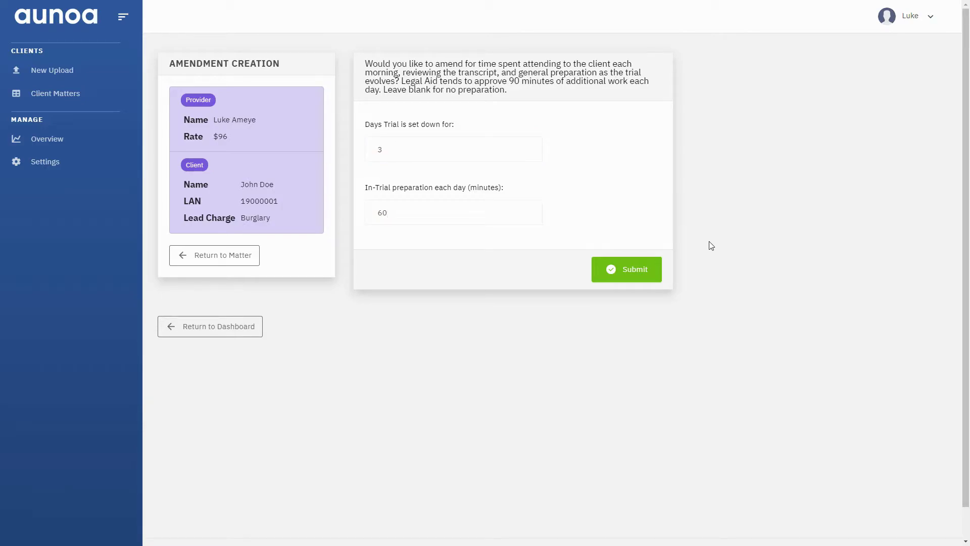
click(648, 268)
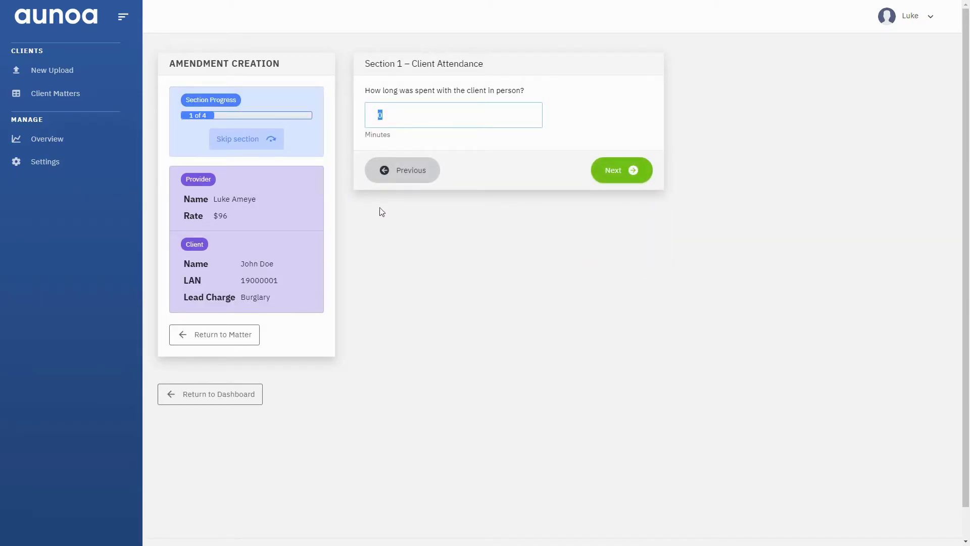
Step: Record client attendance as 140 minutes in person, 60 minutes of phone calls and 90 minutes of reporting letters, adding no other tasks
drag(364, 64, 495, 72)
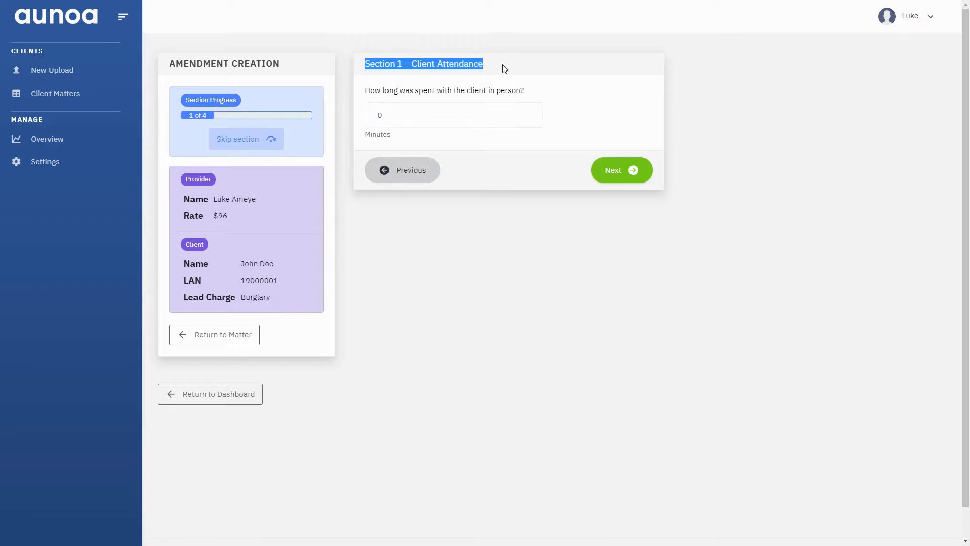
click(503, 68)
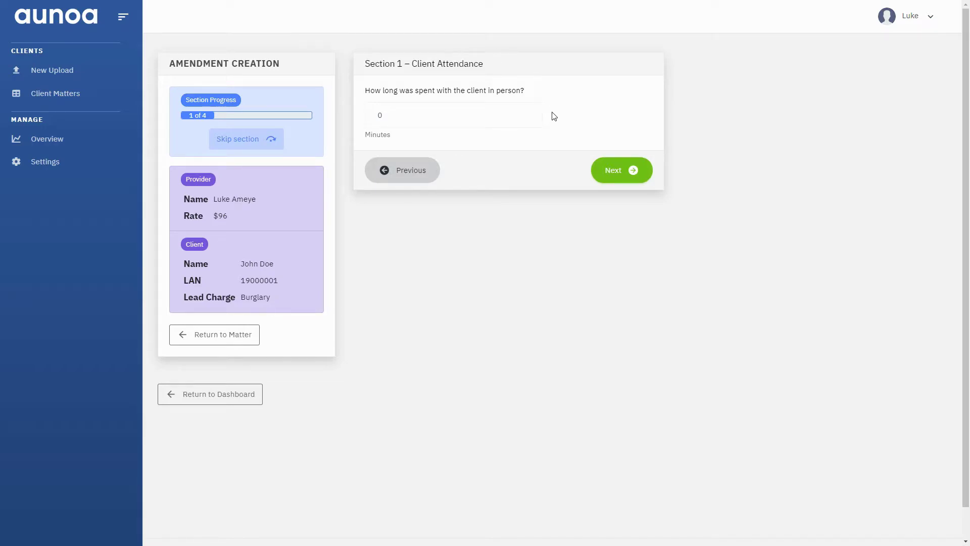
click(454, 115)
text(140)
key(Return)
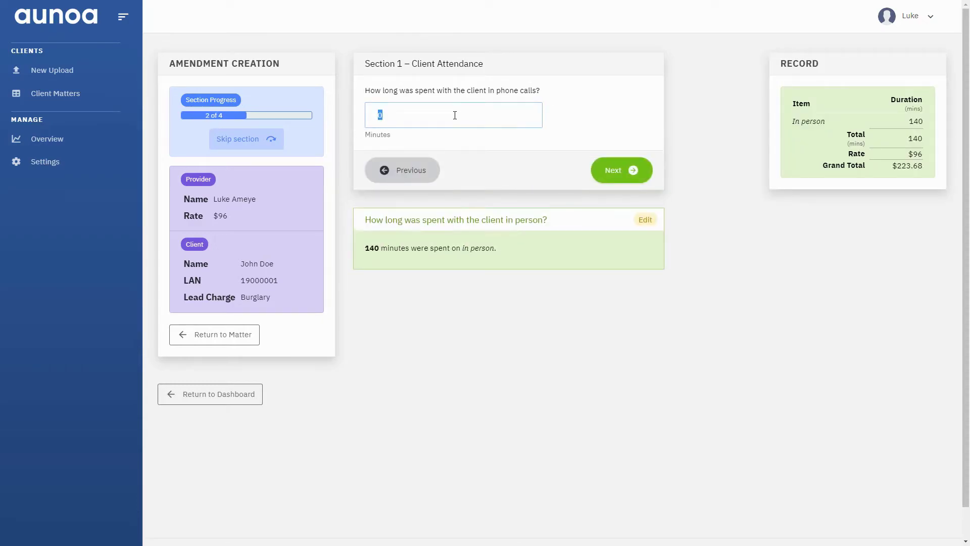
text(60)
key(Return)
text(90)
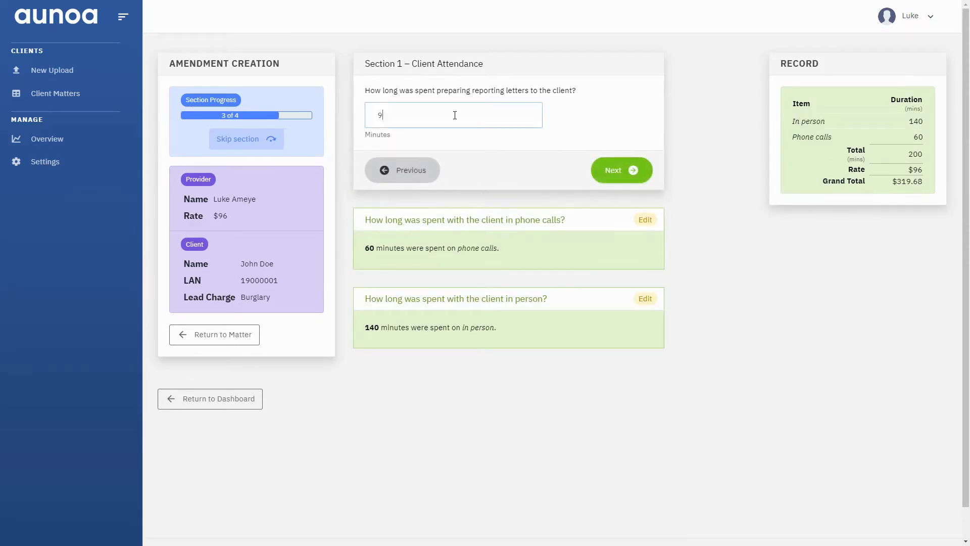
key(Return)
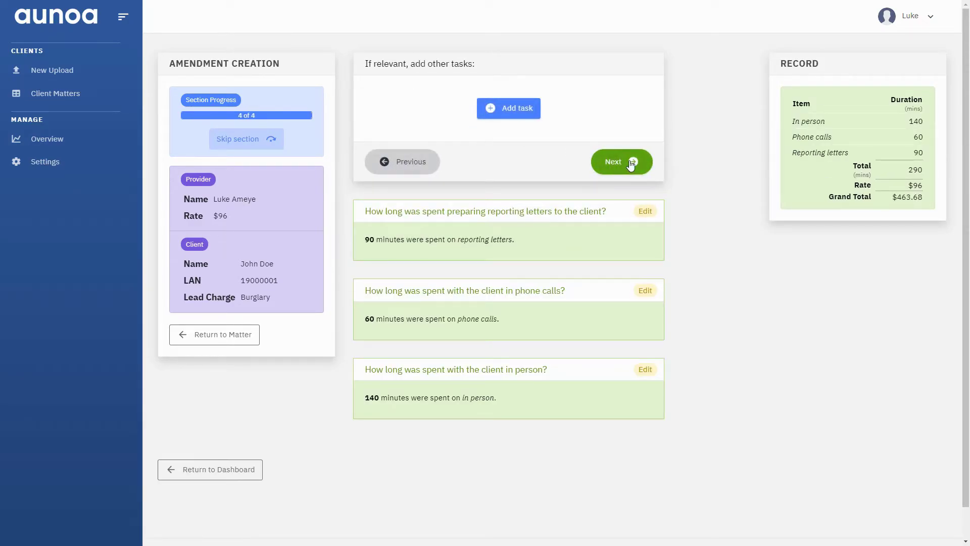
click(631, 162)
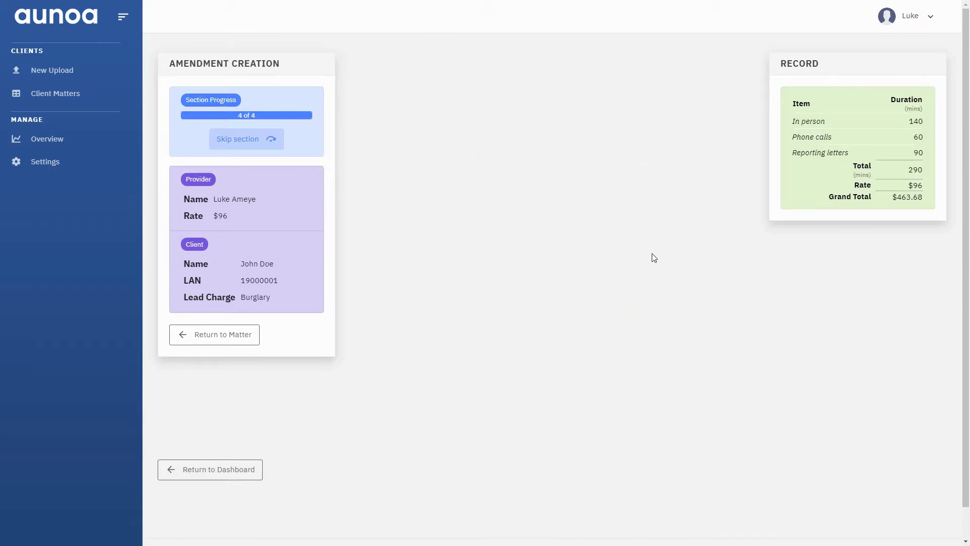
Step: Record disclosure review as 200 pages, 30 minutes of video footage and 45 minutes of audio recordings, adding no other tasks
text(200)
key(Return)
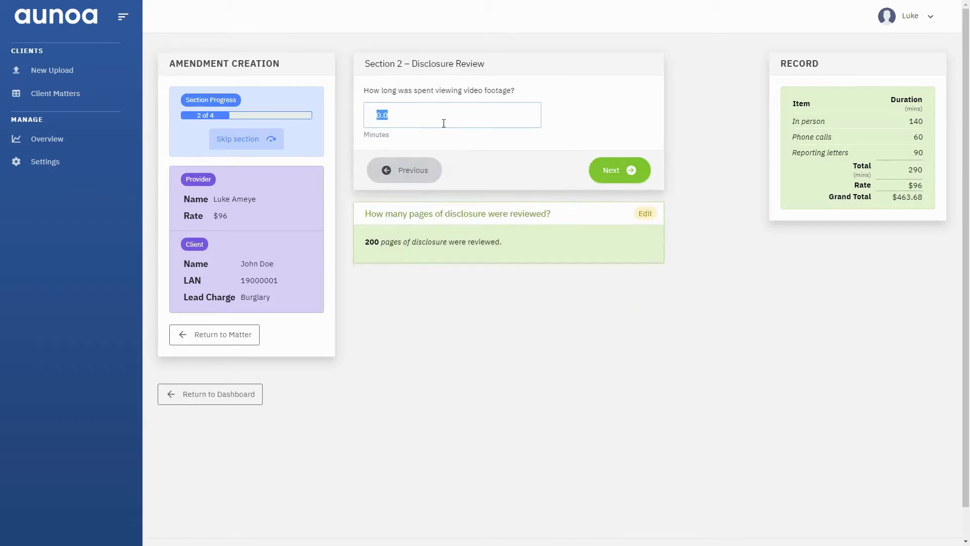
text(30)
key(Return)
text(45)
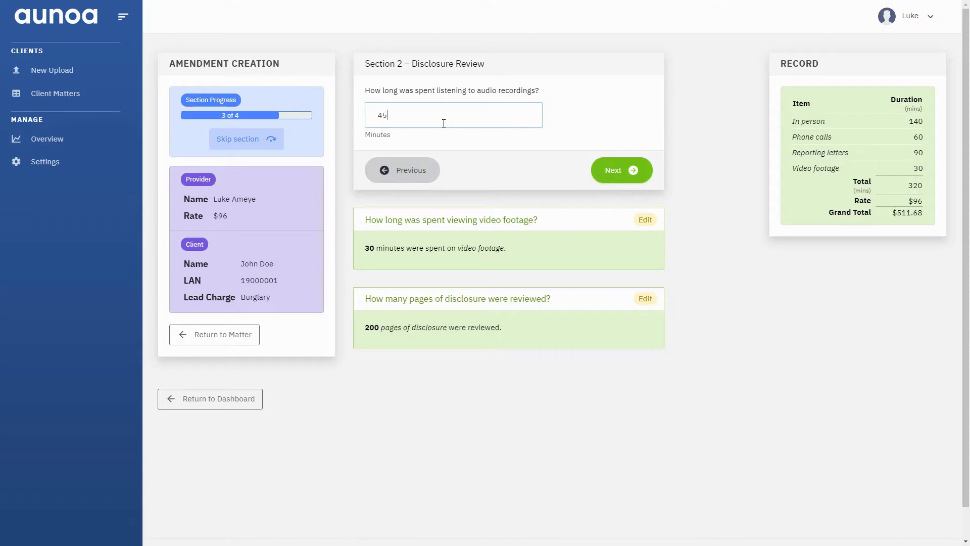
key(Return)
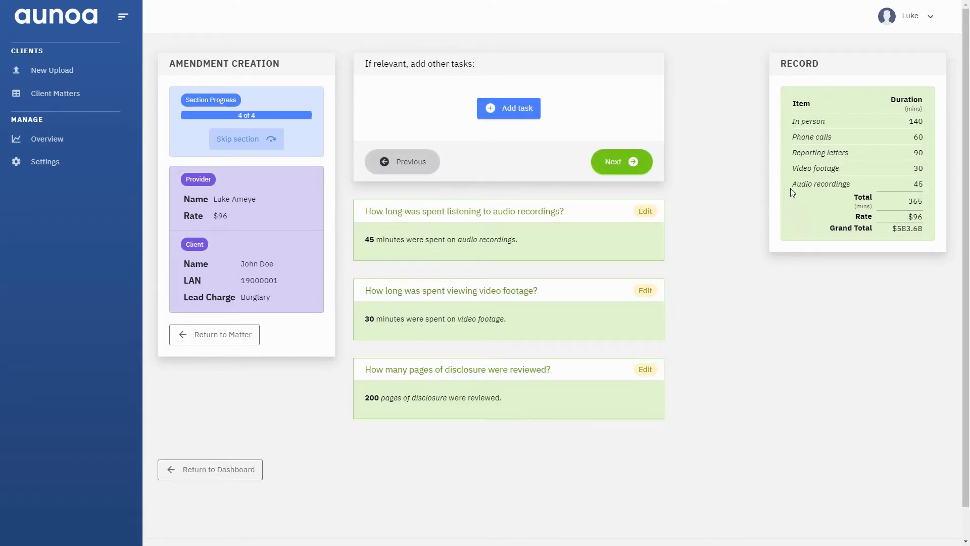
click(622, 162)
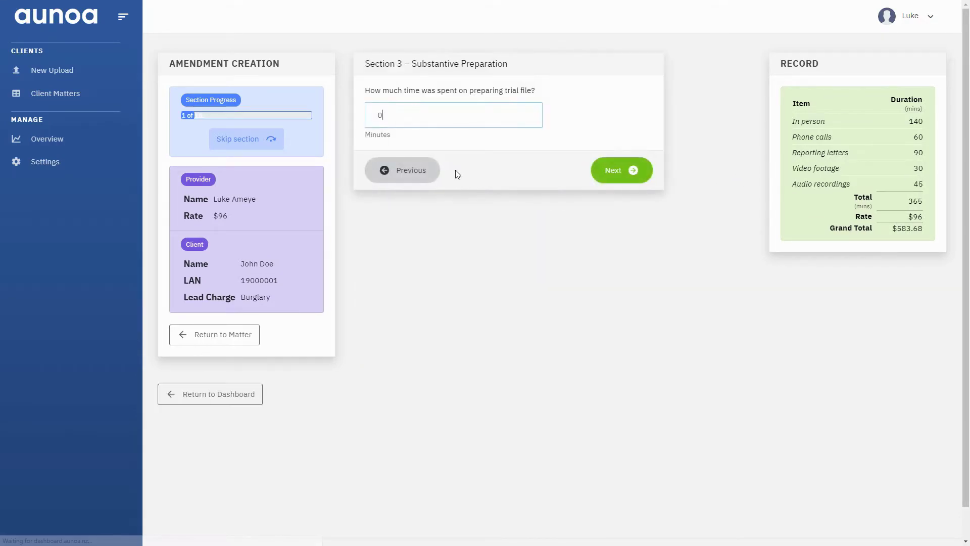
Step: Enter 120 minutes for preparing the trial file and 240 minutes for undertaking research
key(BackSpace)
text(120)
key(Return)
text(24)
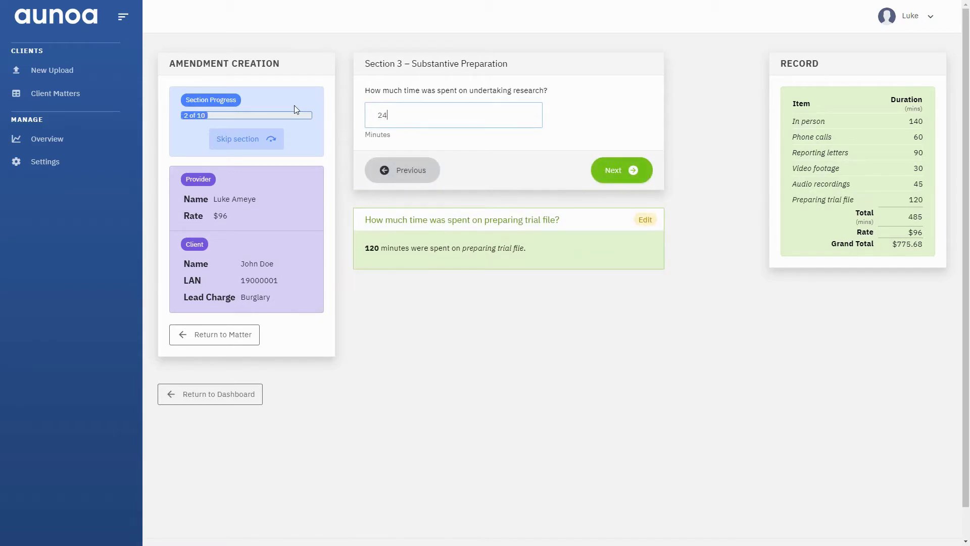
text(0)
key(Return)
Step: Enter 300 minutes for engaging experts, 50 minutes for briefing witnesses and 100 minutes for preparing the opening
text(300)
key(Return)
text(5)
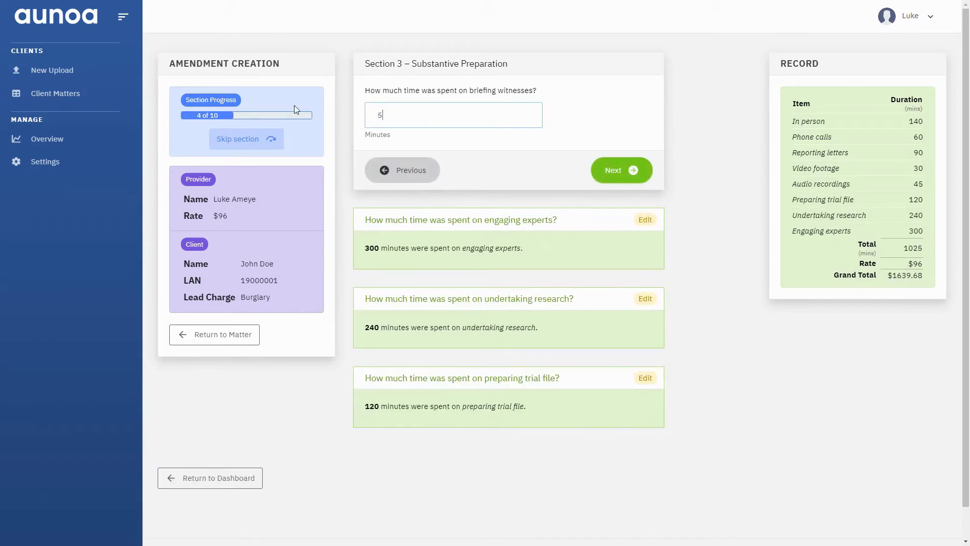
text(0)
key(Return)
text(100)
key(Return)
Step: Enter 0 minutes for cross-examination and closing, 120 for correspondence with prosecution and court, and 30 for drafting submissions and affidavits, without other tasks
text(0)
key(Return)
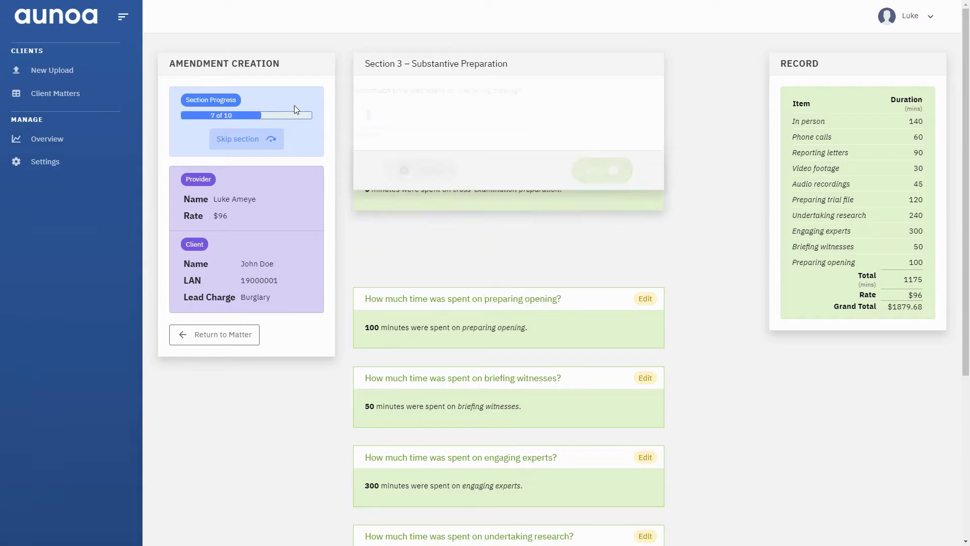
key(Return)
text(120)
key(Return)
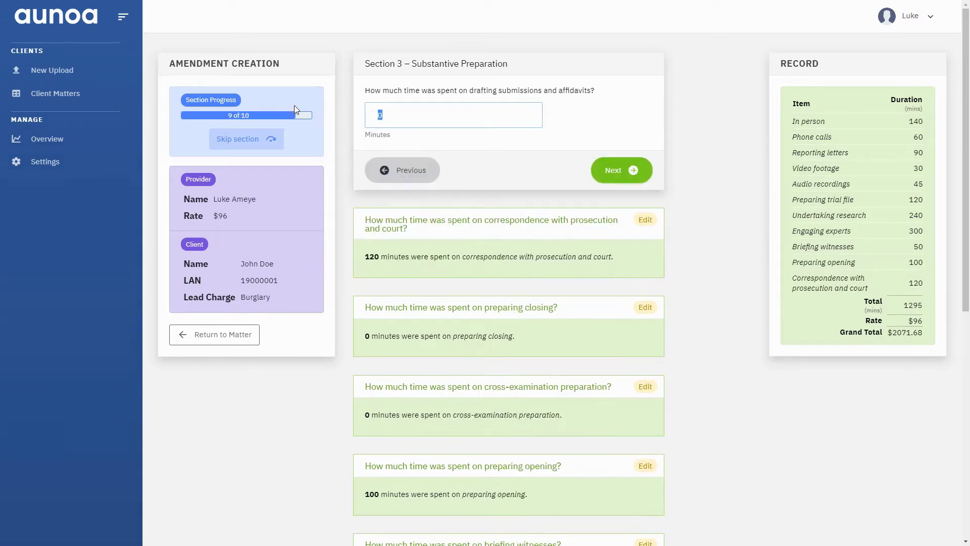
text(30)
key(Return)
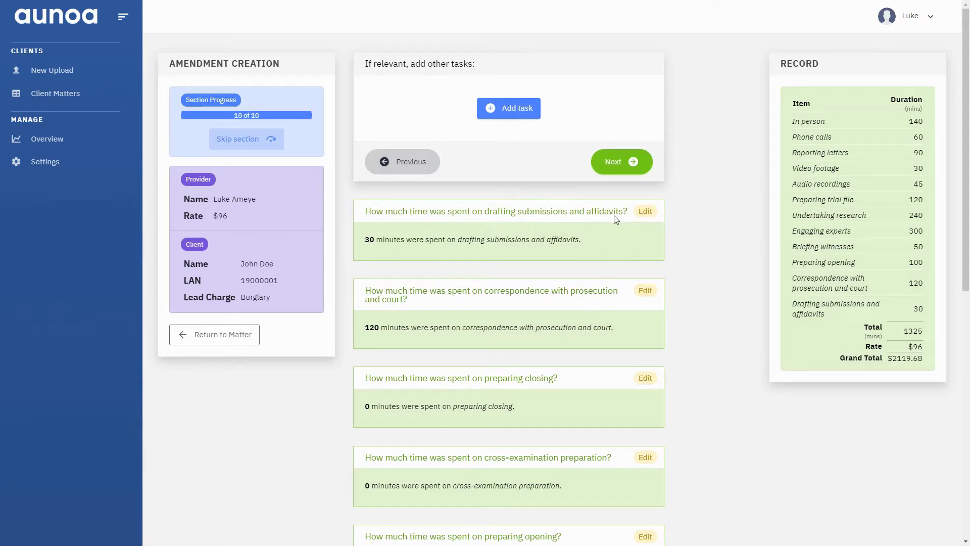
click(626, 165)
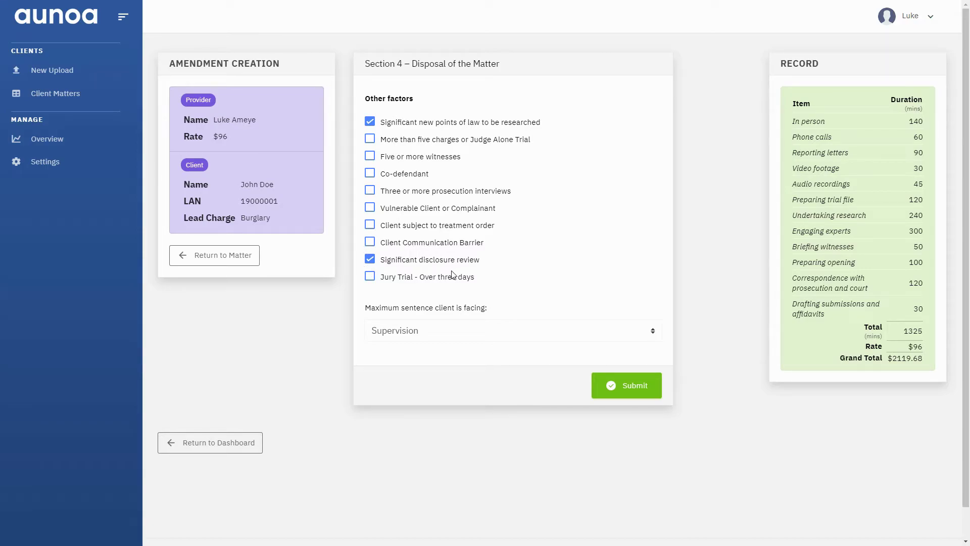
Step: Add the factors Five or more witnesses and Co-defendant, set the maximum sentence to Imprisonment, and submit the section
click(413, 144)
click(413, 144)
click(406, 158)
click(404, 179)
click(572, 336)
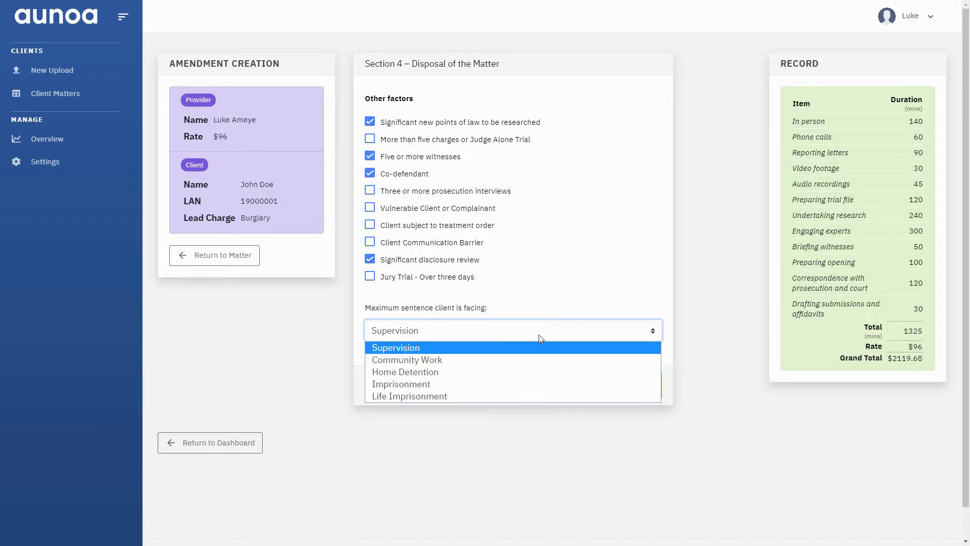
click(497, 385)
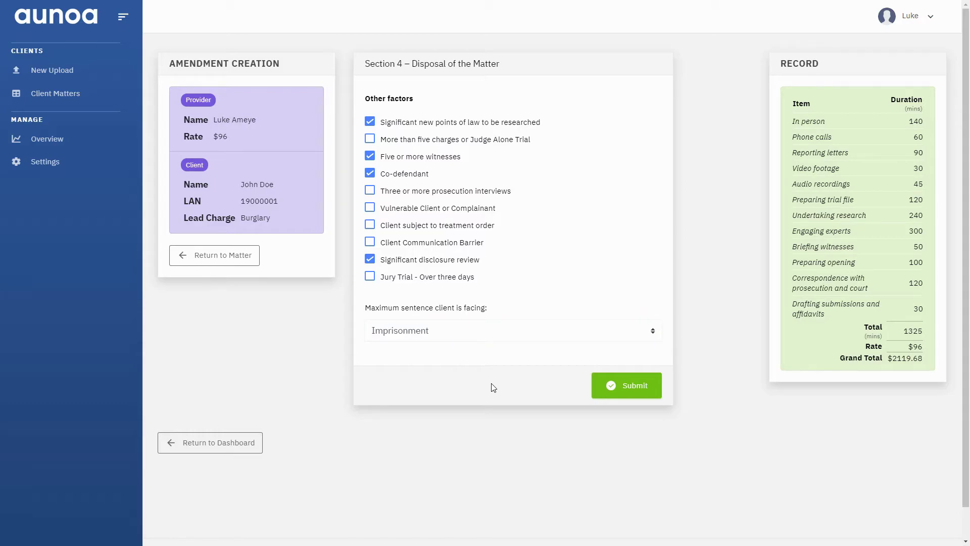
click(626, 385)
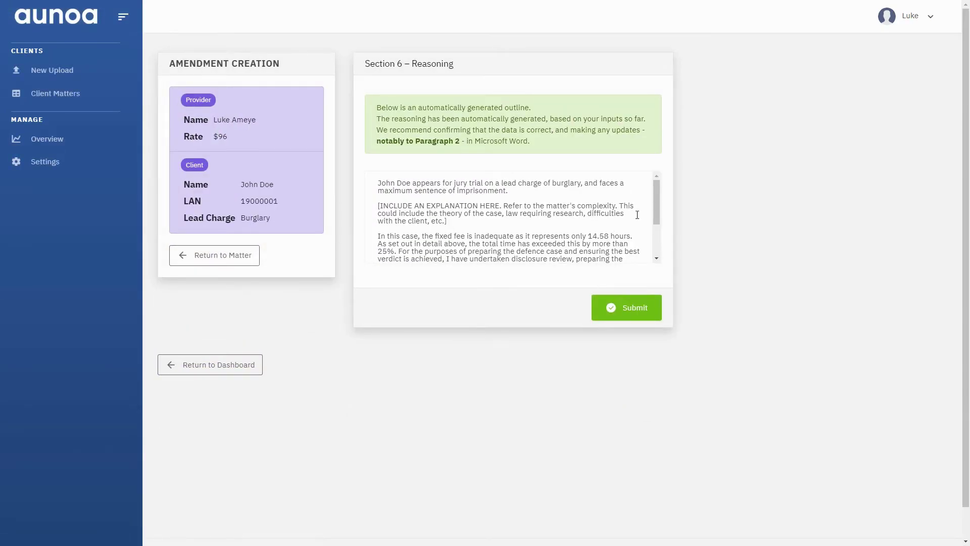
Step: Review and submit the generated reasoning, and download the resulting amendment document
drag(659, 202, 655, 253)
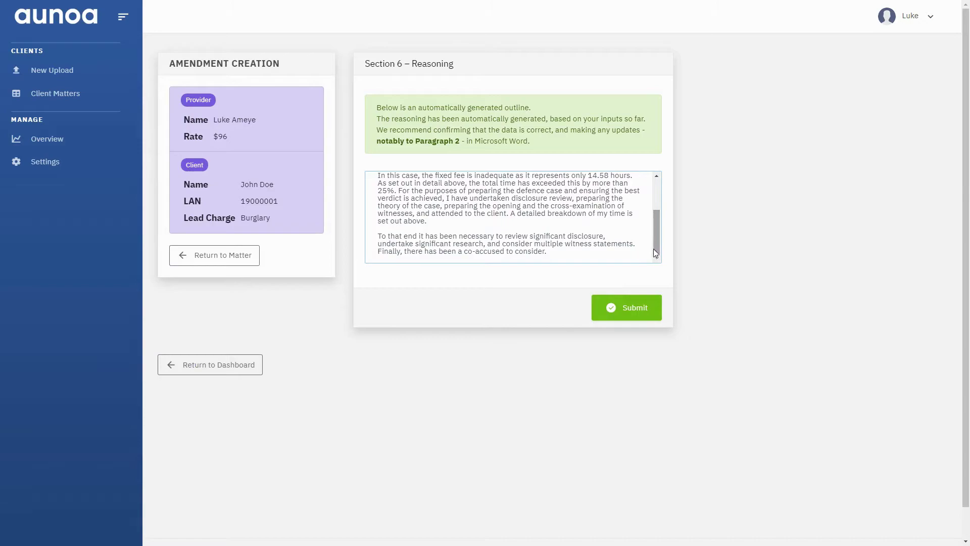
click(626, 307)
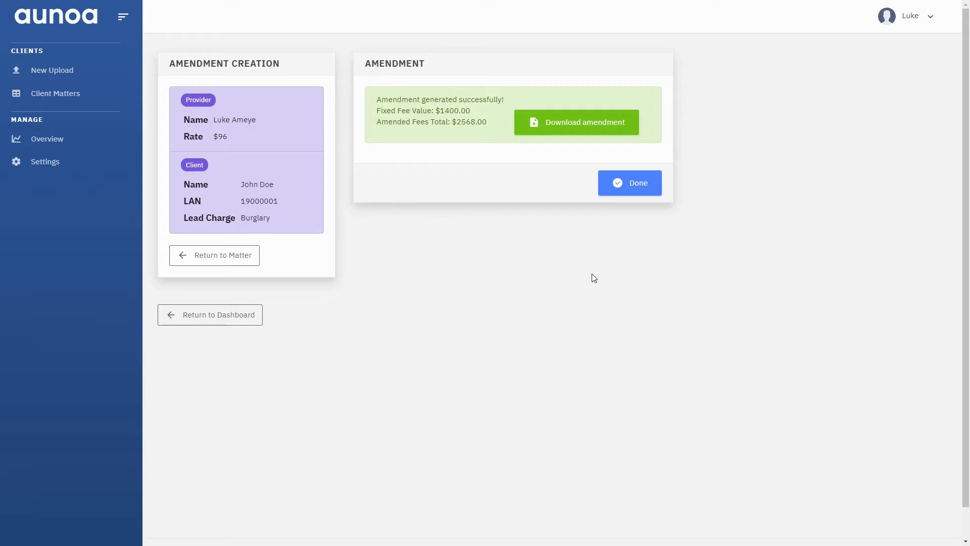
drag(486, 122, 378, 113)
click(414, 148)
click(582, 126)
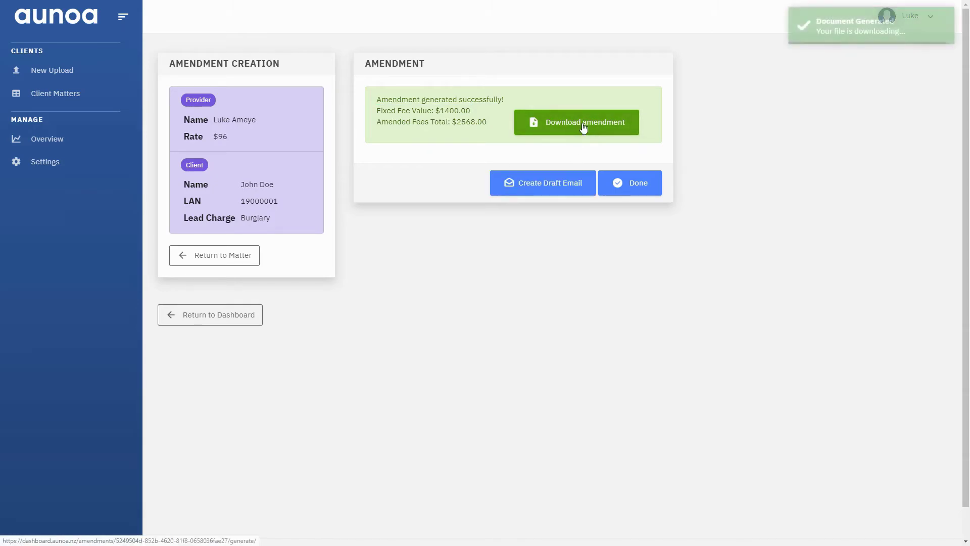
Step: Open the downloaded amendment in Word and examine its time breakdown, fee totals and explanation section
click(51, 532)
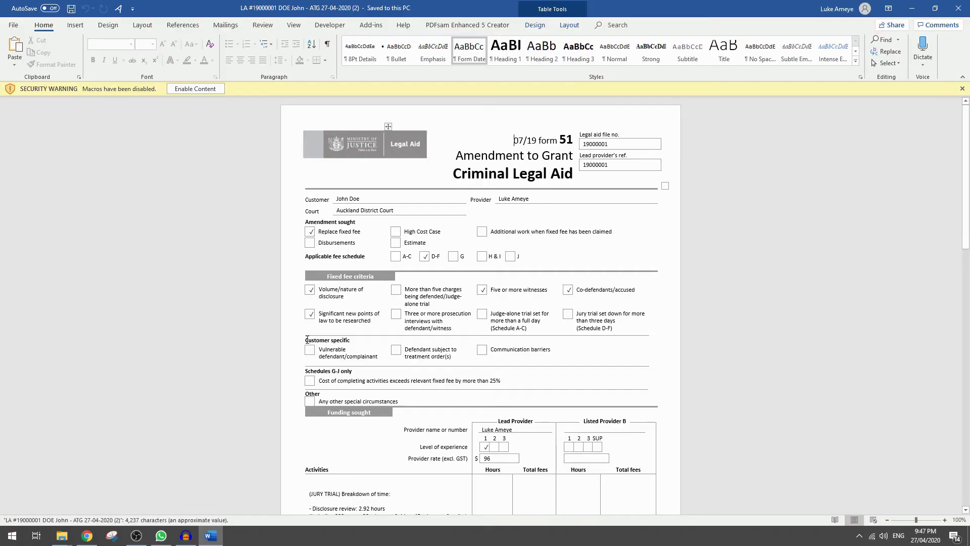
scroll(406, 251, down, 5)
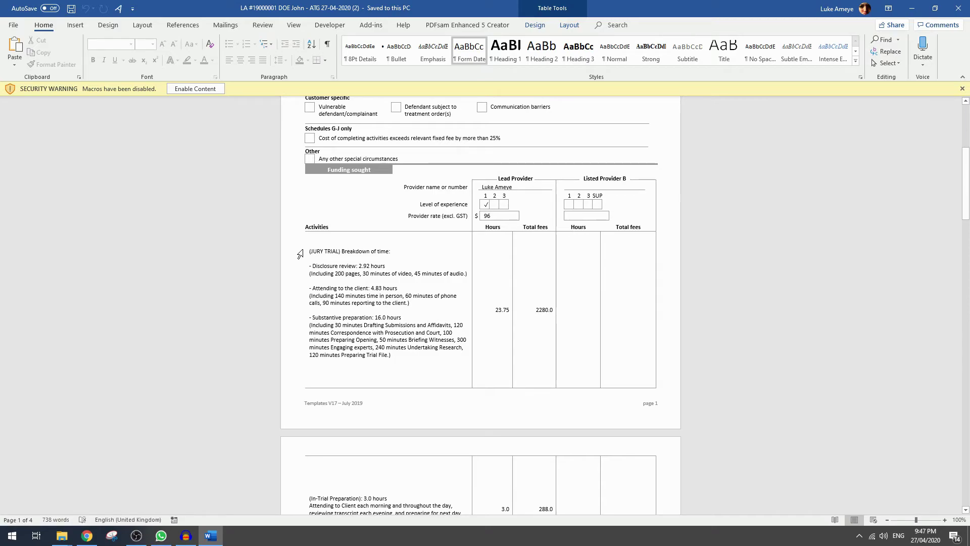
scroll(300, 254, down, 3)
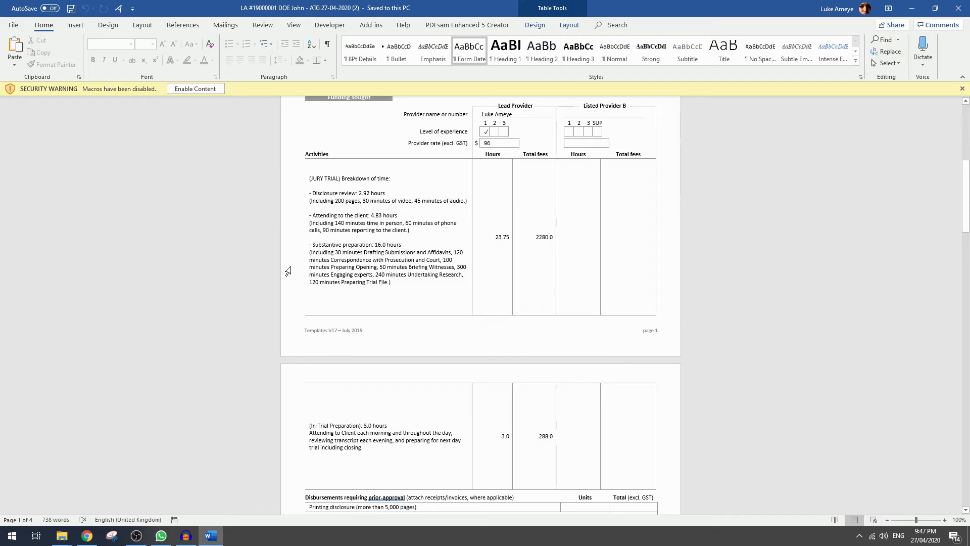
middle_click(288, 271)
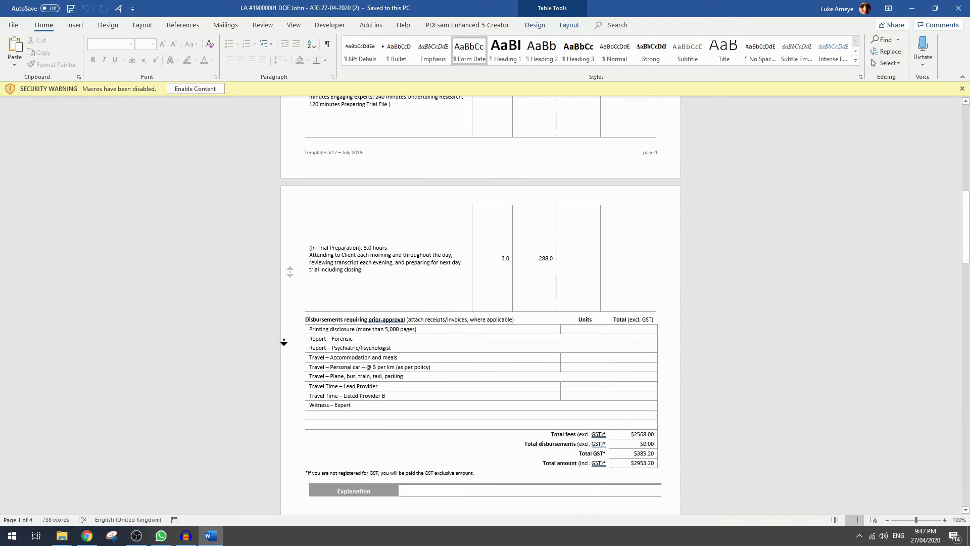
click(288, 348)
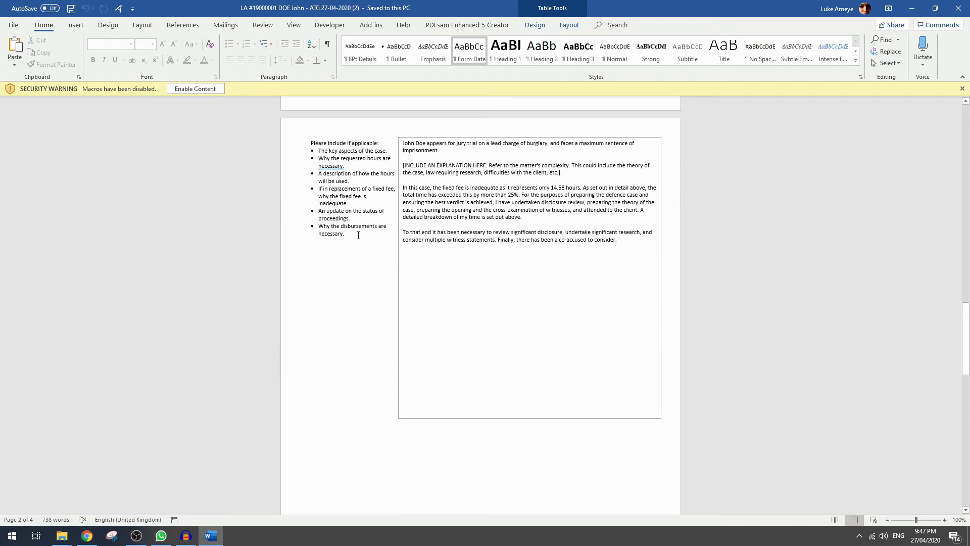
Step: Compare the form's list of points to include with the generated explanation paragraphs beside it
drag(358, 235, 289, 152)
click(345, 235)
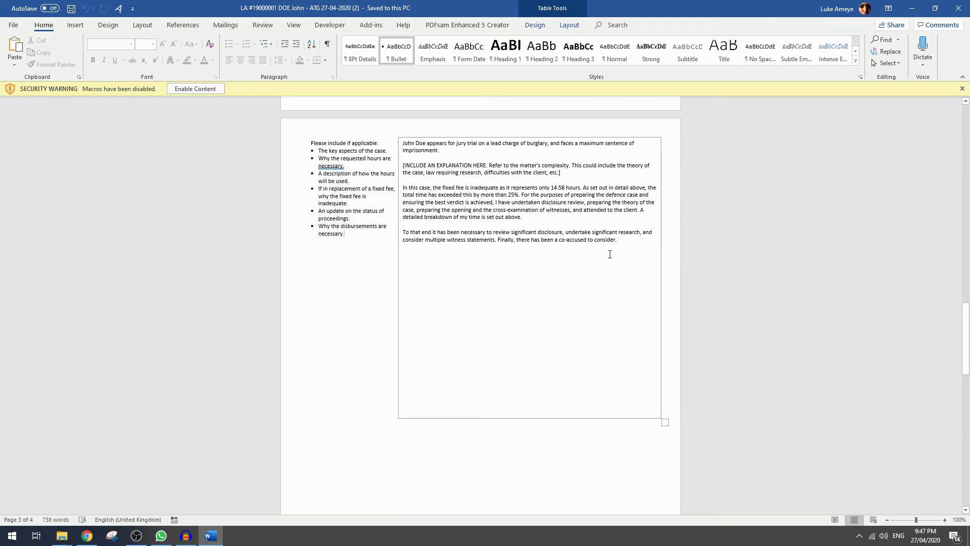
click(634, 249)
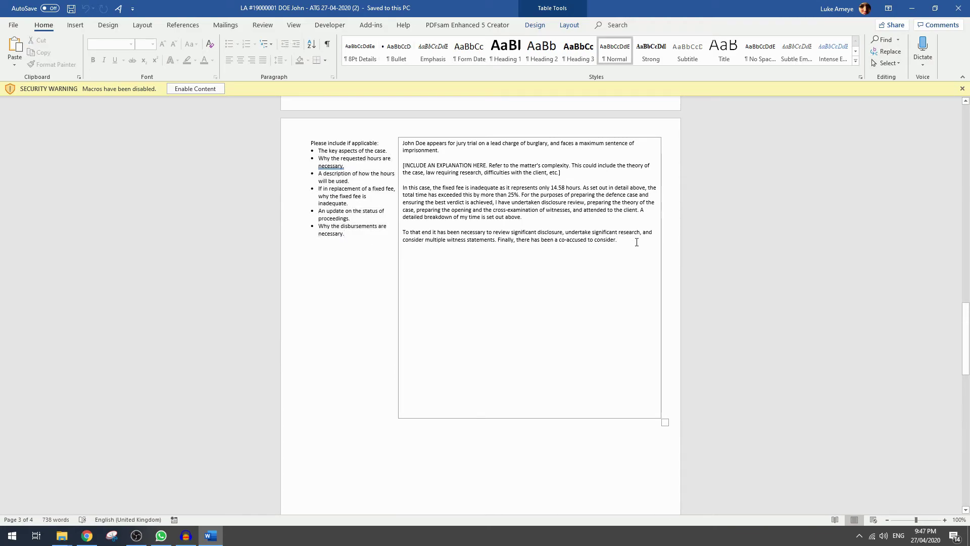
drag(629, 241, 354, 167)
click(437, 165)
Step: Replace the bracketed explanation placeholder with a line reading "Why Mr", the client's surname in the possessive and "Mistaken…", and switch back to Aunoa
drag(562, 173, 403, 165)
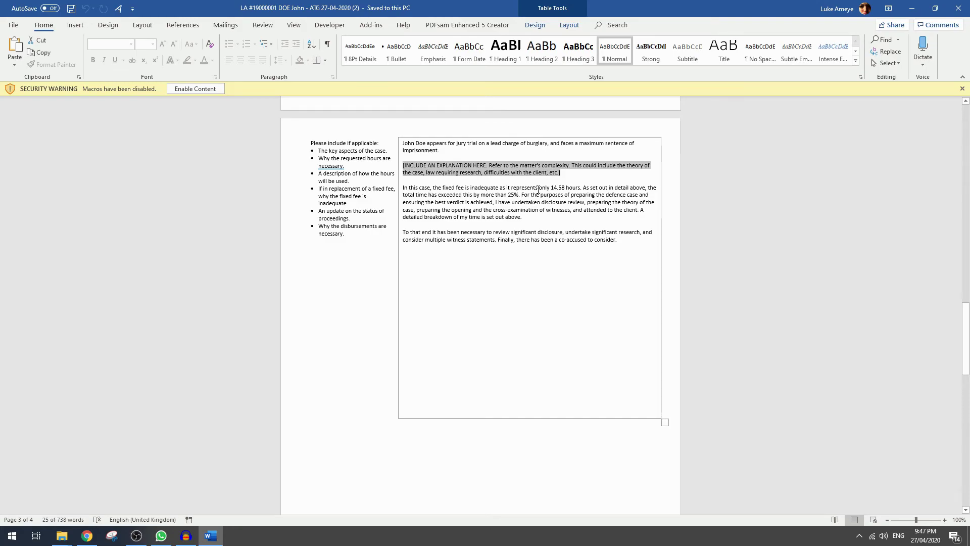
key(Delete)
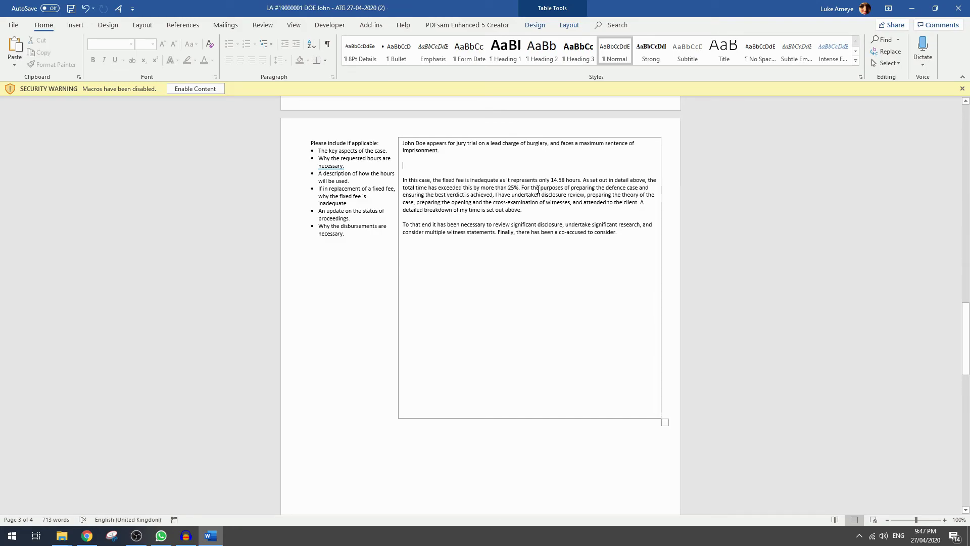
text(Why )
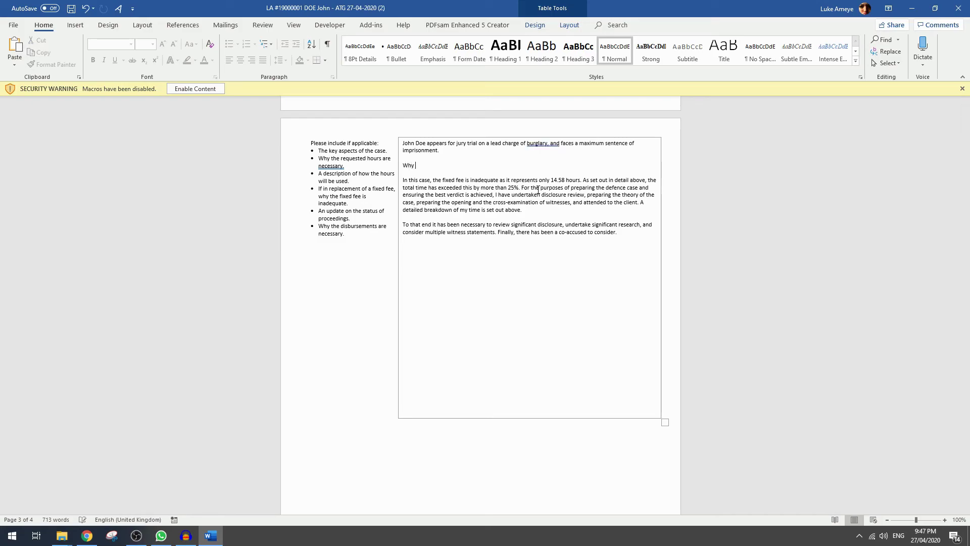
text(Mr Doe's Mistaken…)
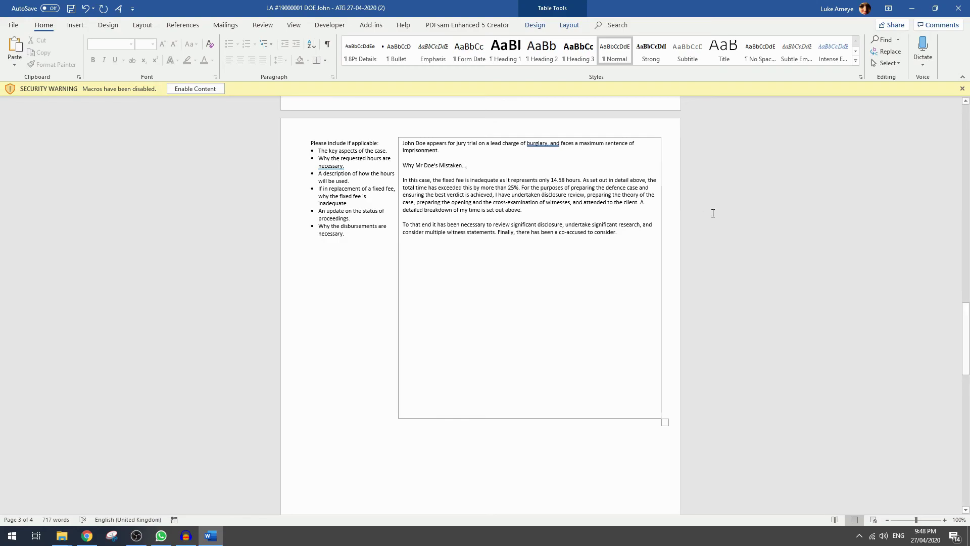
key(alt+Tab)
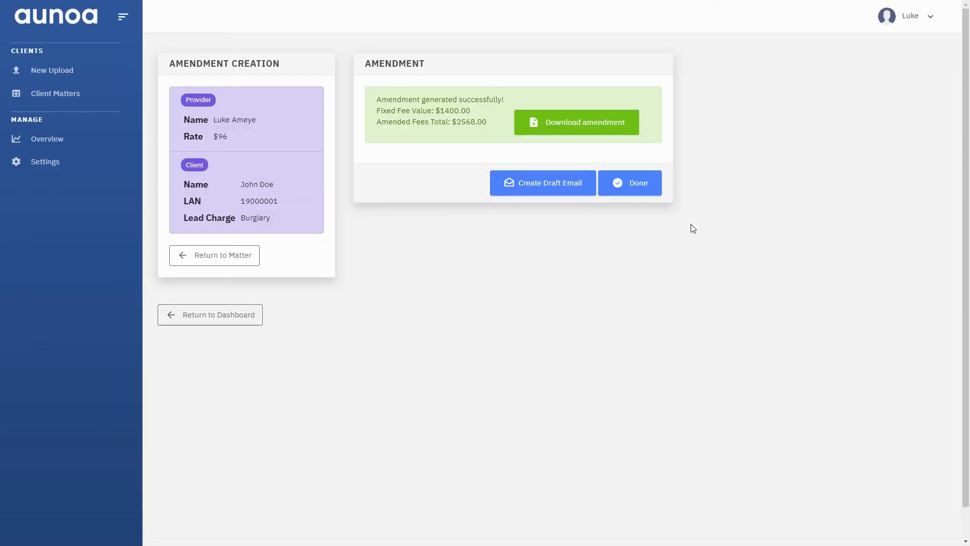